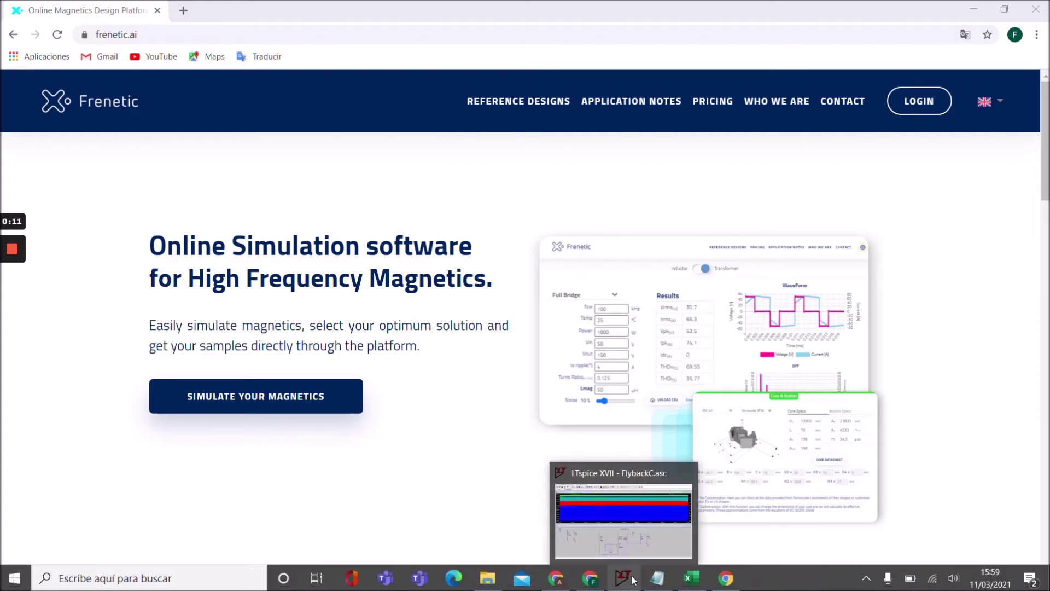
# - Start exporting LTspice's FlybackC plot traces V(N004,N009), V(n005), I(Lp_2) and I(Ls_2) as text
pyautogui.click(633, 578)
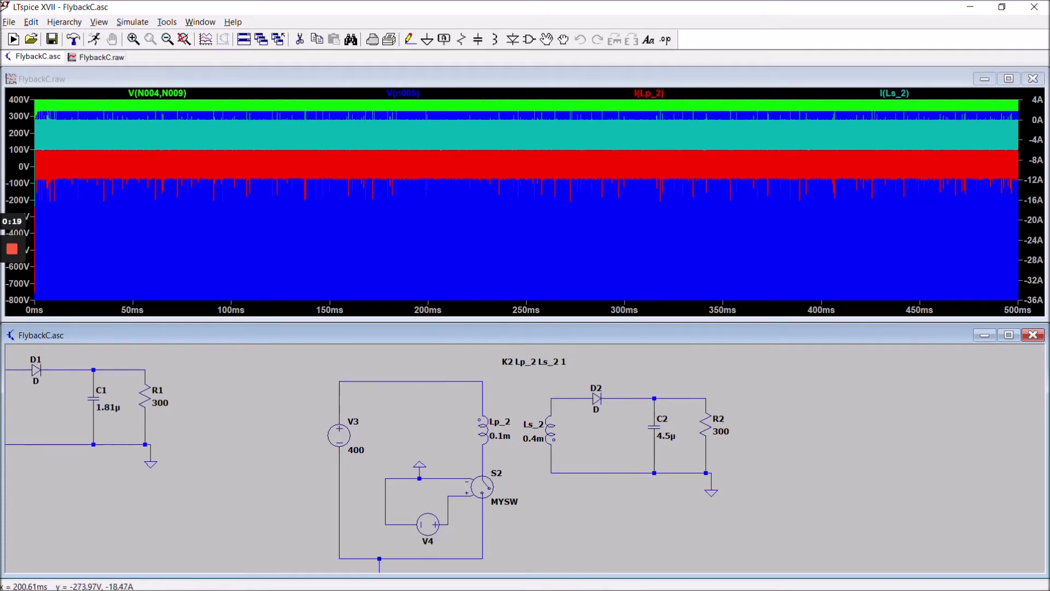
pyautogui.click(110, 114)
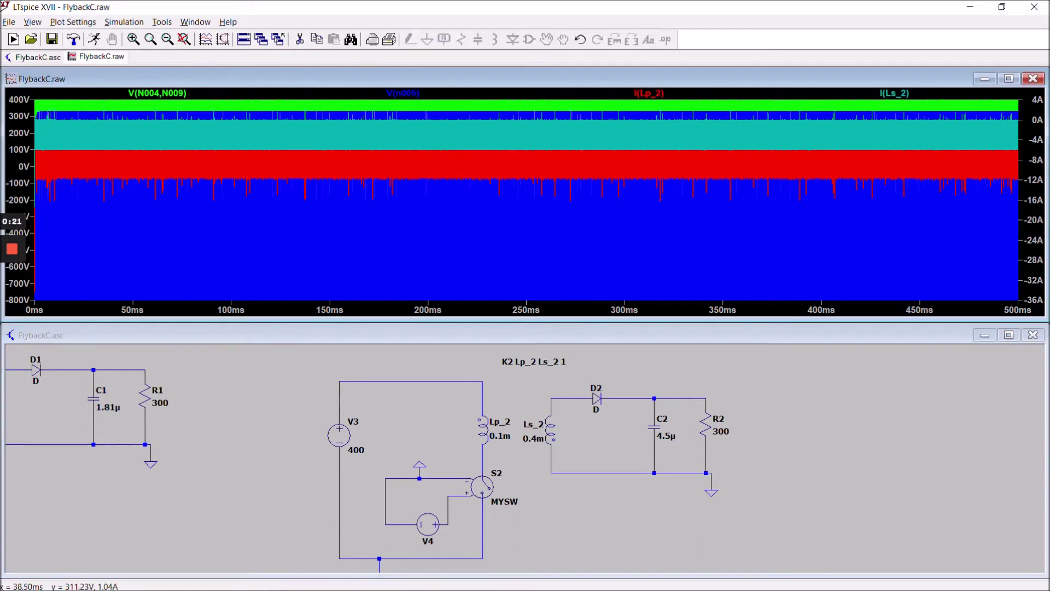
pyautogui.click(9, 22)
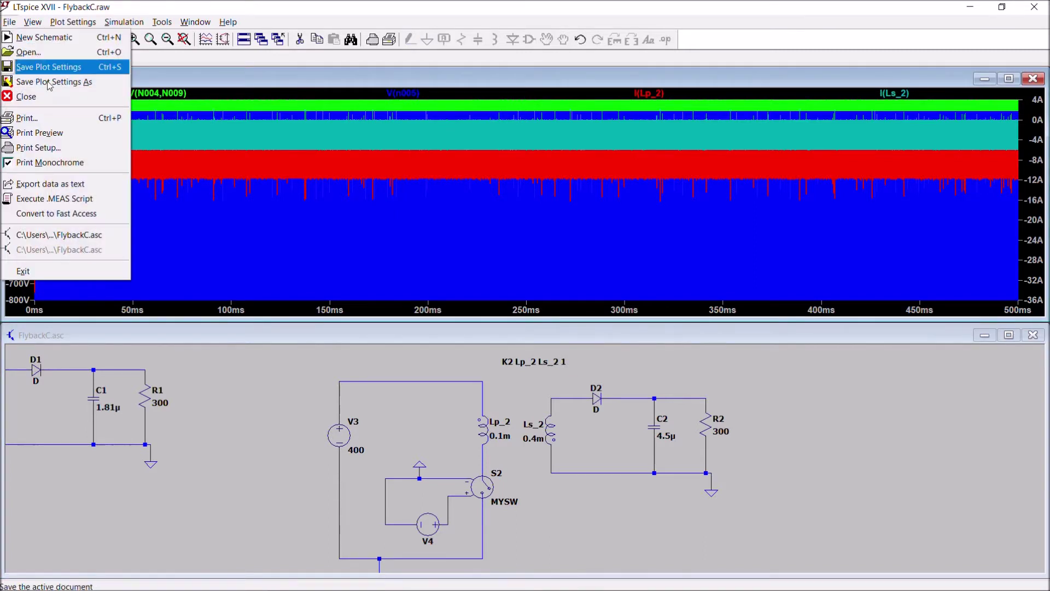
pyautogui.click(91, 186)
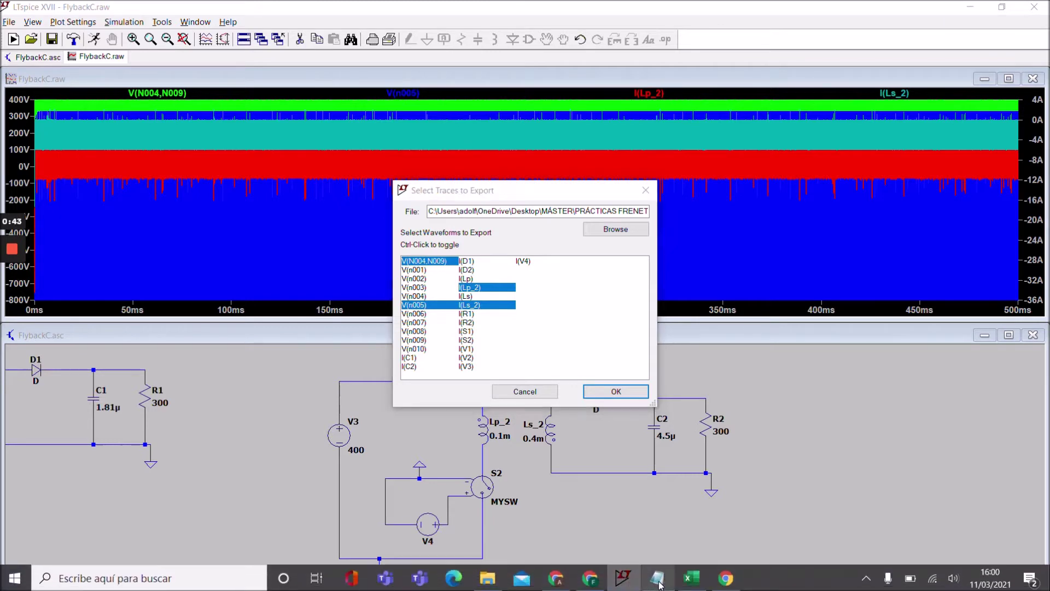
# - Switch to Notepad to view the exported FlybackC.txt waveform columns
pyautogui.click(660, 583)
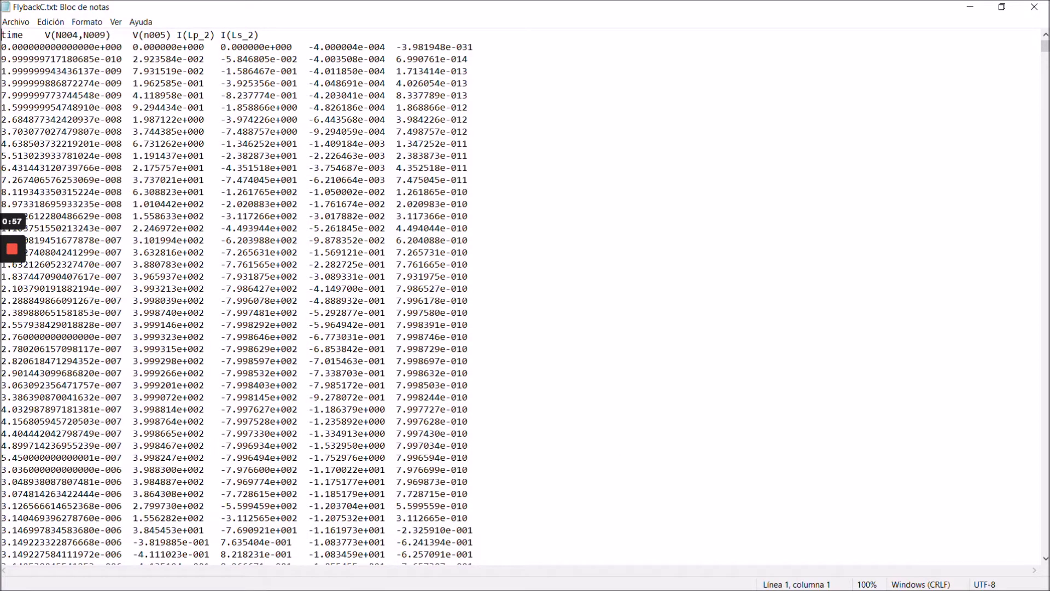
# - Replace all column spacing in FlybackC.txt with commas using Reemplazar todo
pyautogui.click(53, 23)
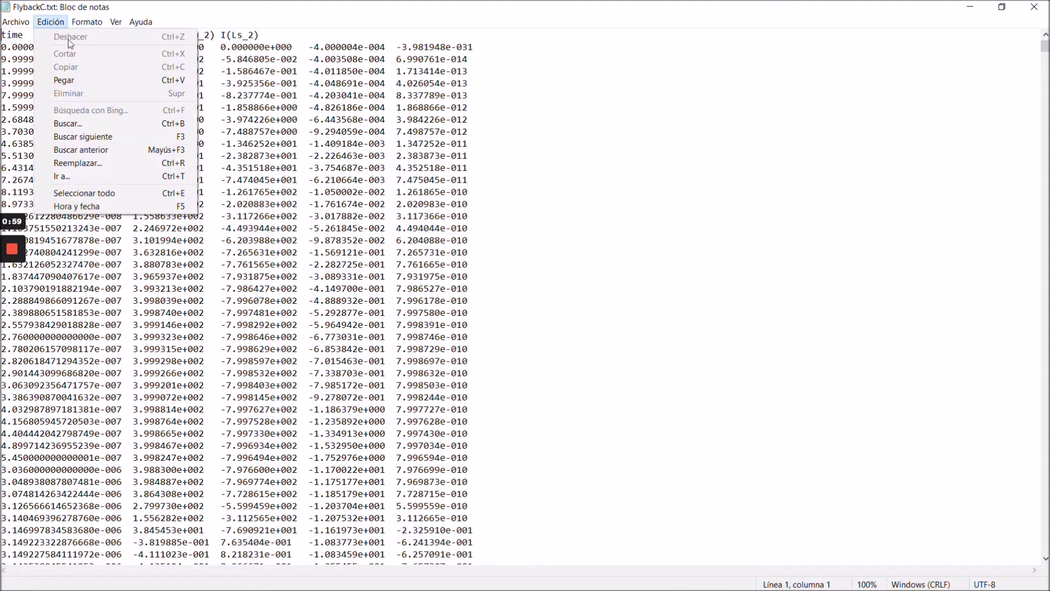
pyautogui.click(126, 163)
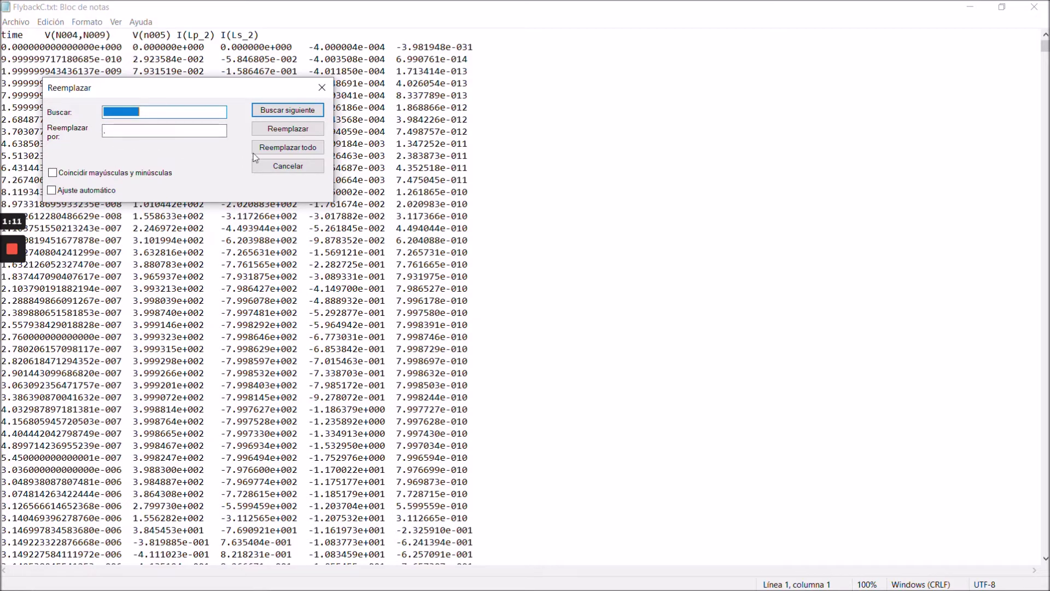
pyautogui.click(302, 148)
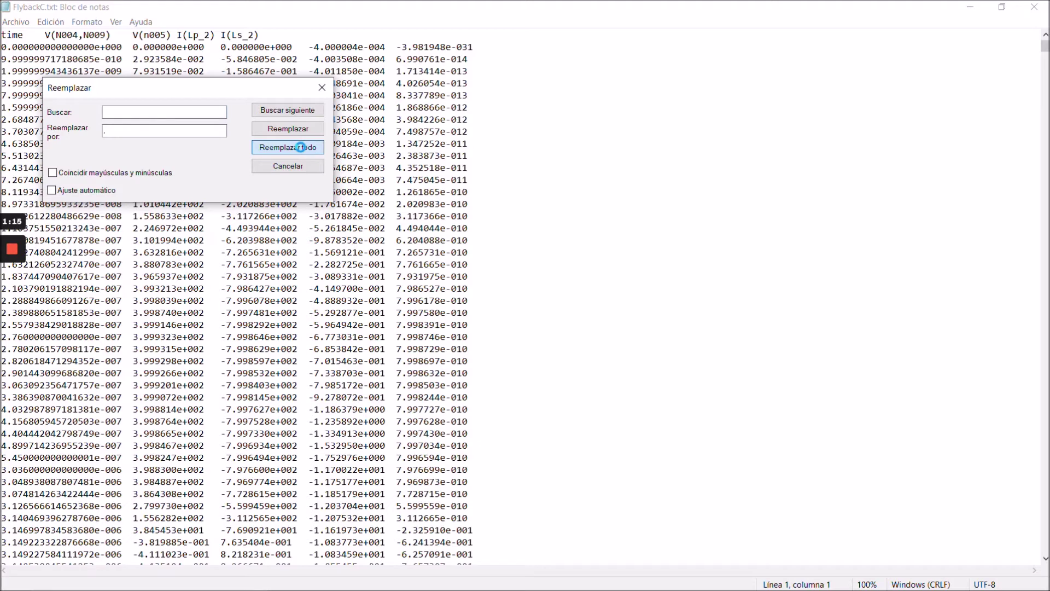
pyautogui.click(12, 305)
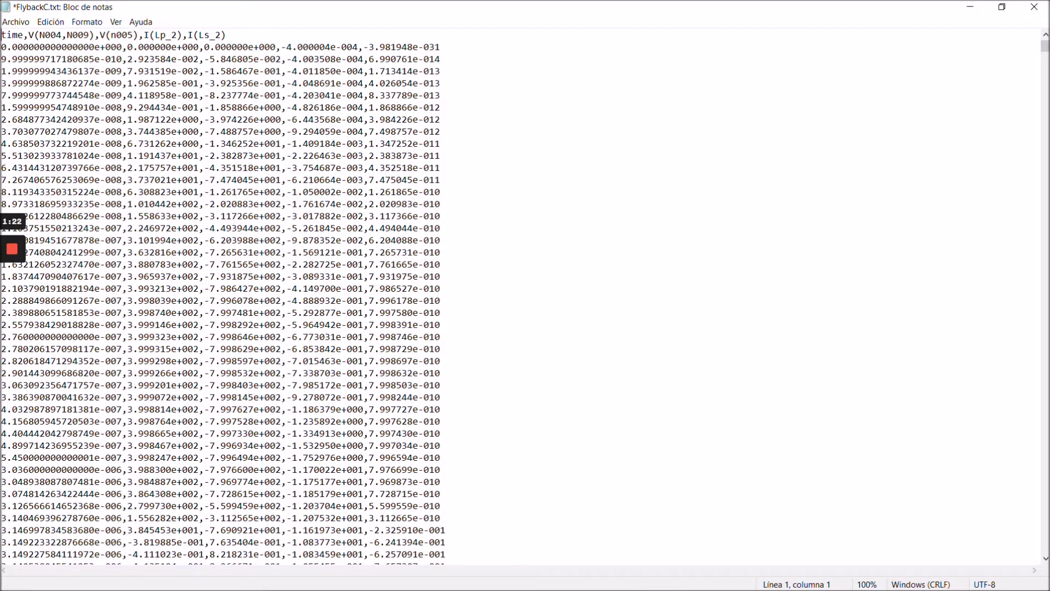
# - Save the comma-separated FlybackC.txt and bring the blank Excel workbook Libro1 forward
pyautogui.click(20, 22)
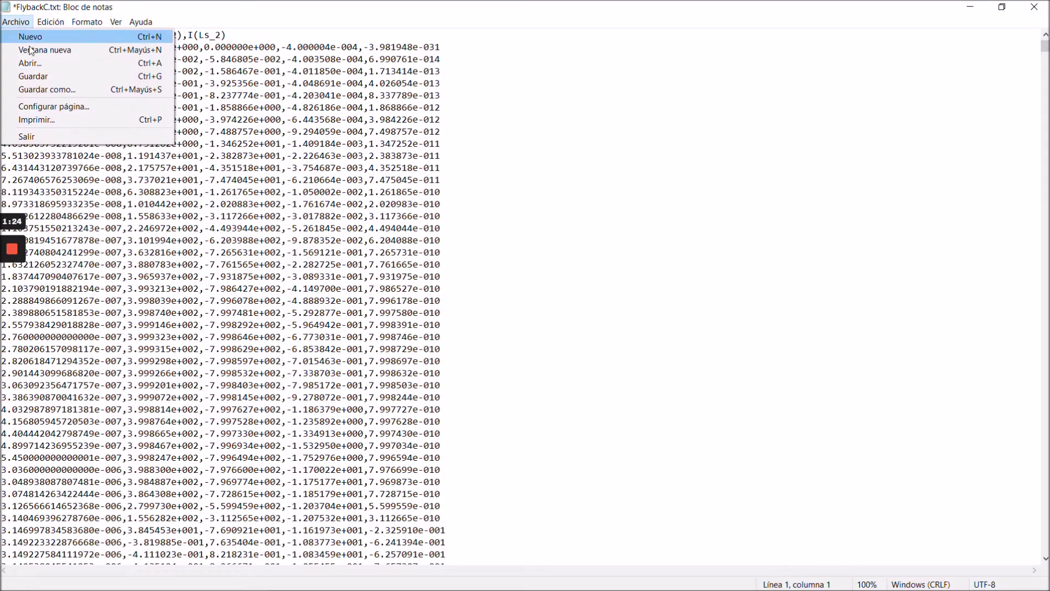
pyautogui.click(49, 77)
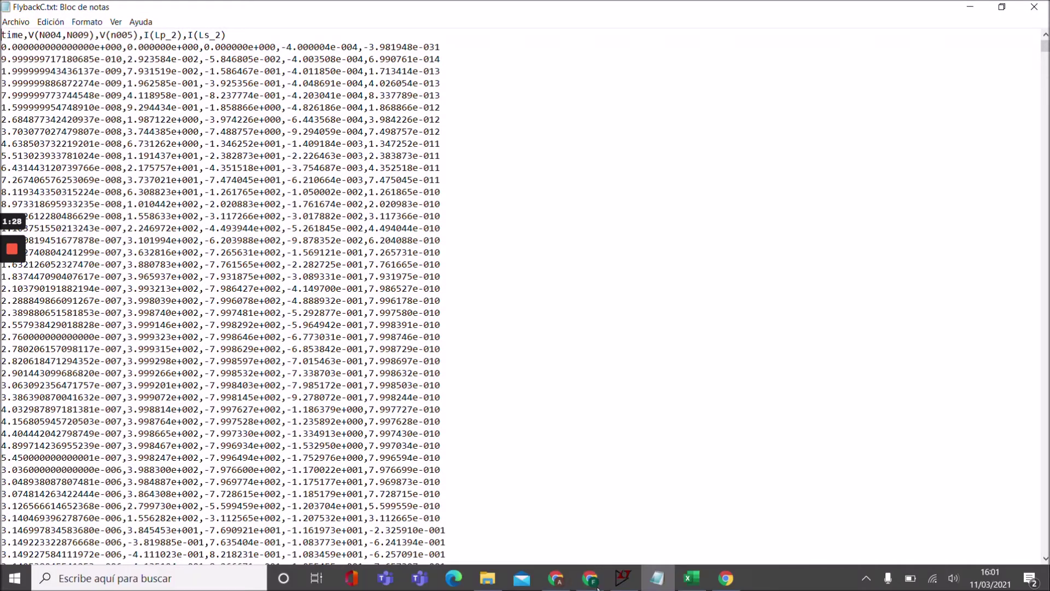
pyautogui.click(692, 579)
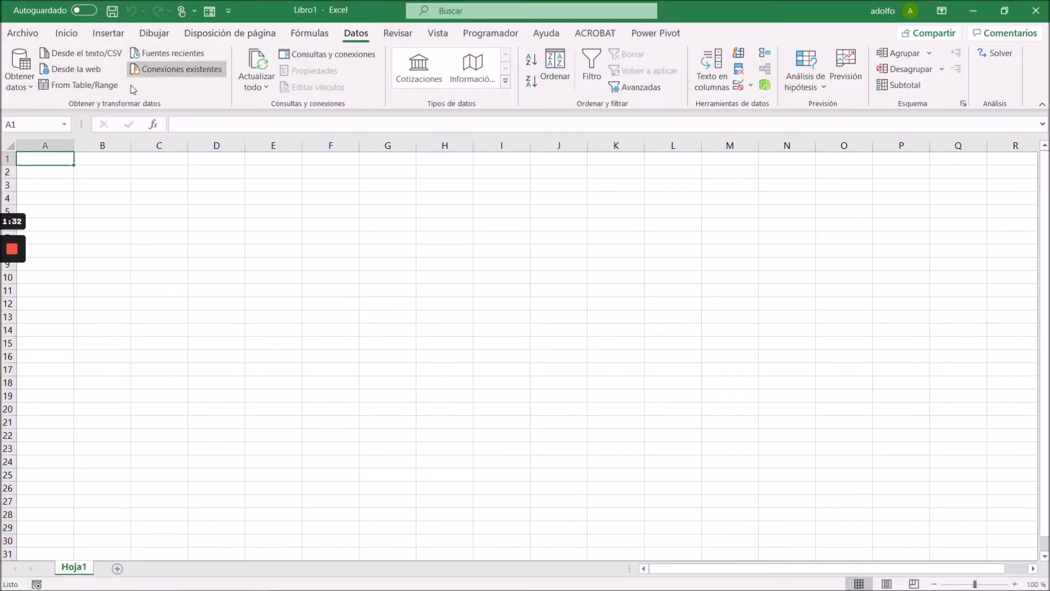
# - Import FlybackC.txt through Excel's Desde el texto/CSV source and bring up its delimiter choices
pyautogui.click(20, 71)
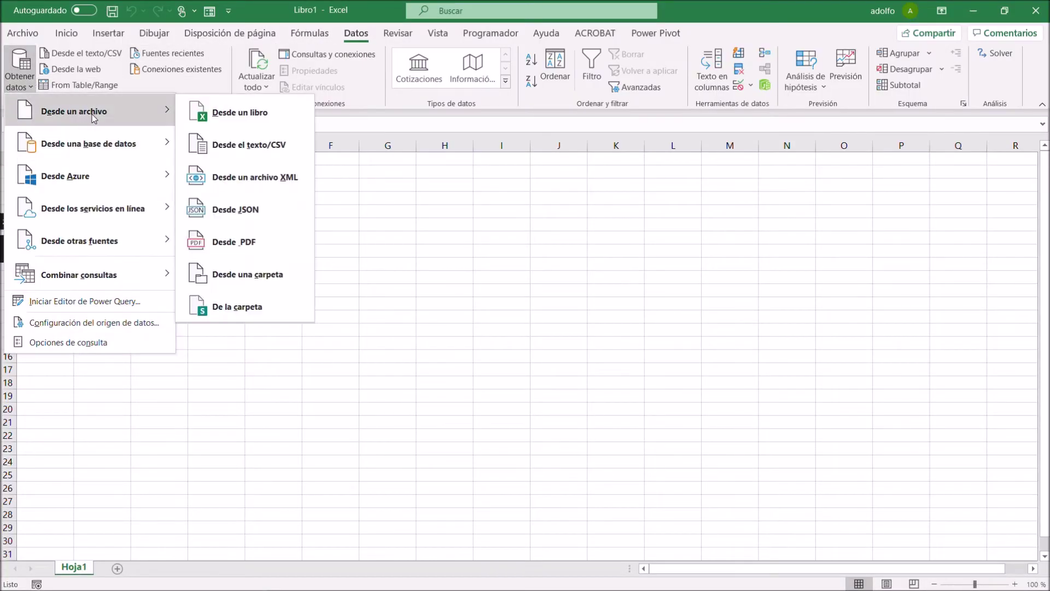
pyautogui.click(253, 141)
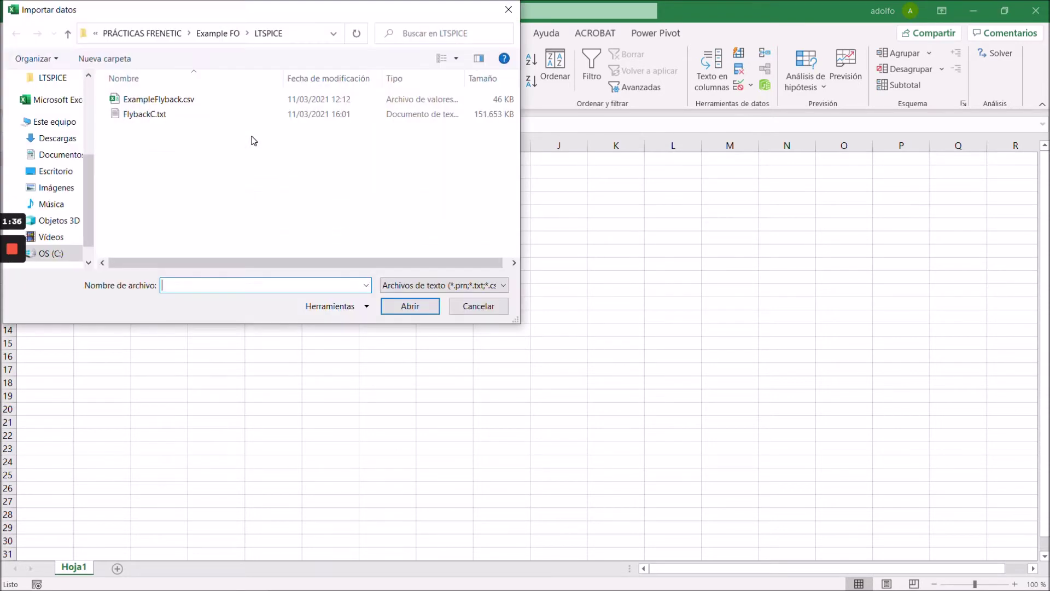
pyautogui.doubleClick(143, 114)
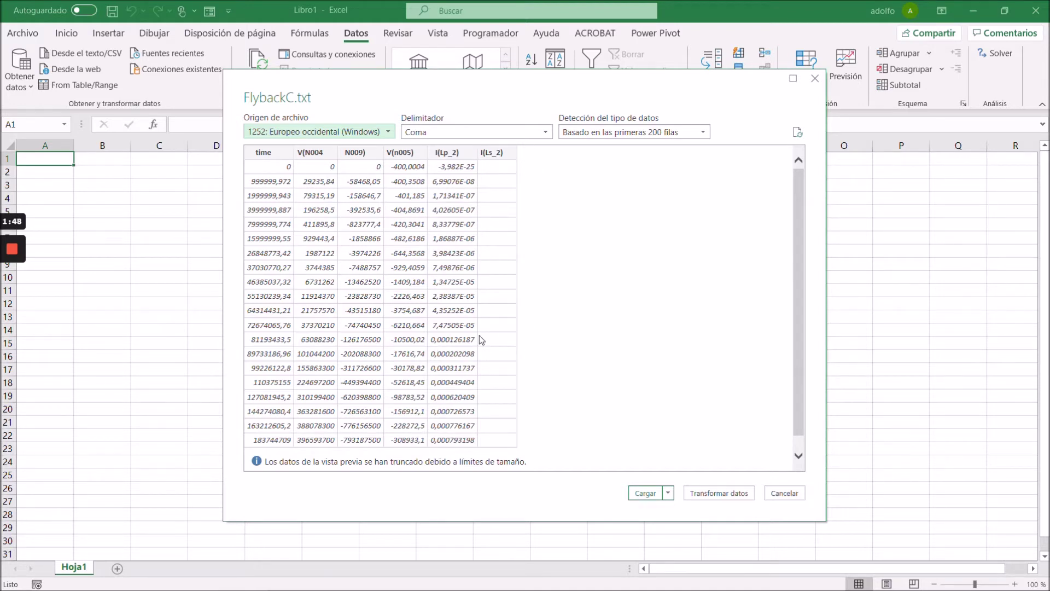
pyautogui.click(544, 133)
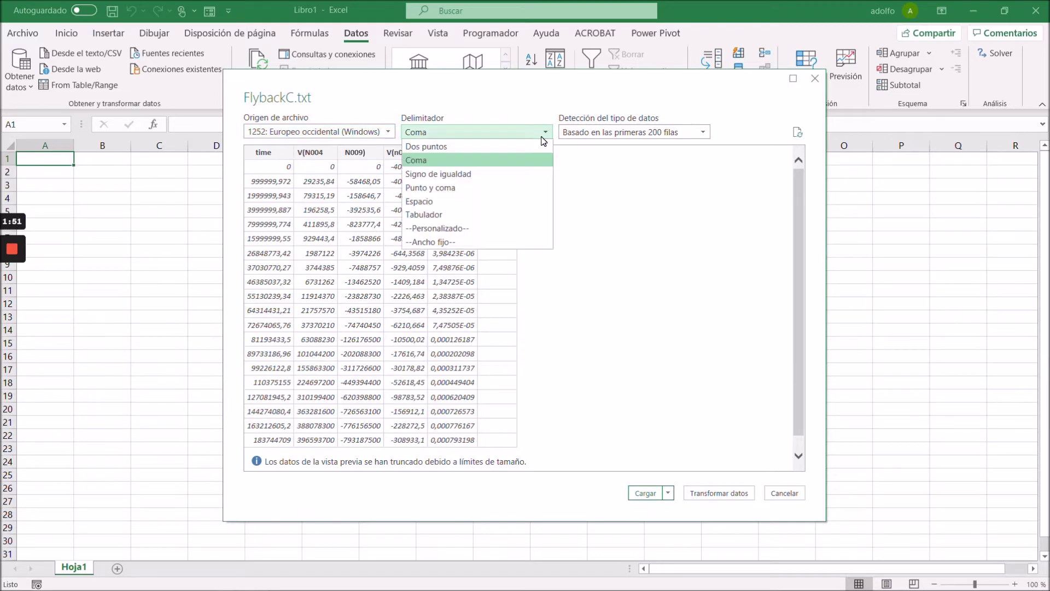
# - Split the import on Tabulador and send it to the Power Query editor
pyautogui.click(520, 214)
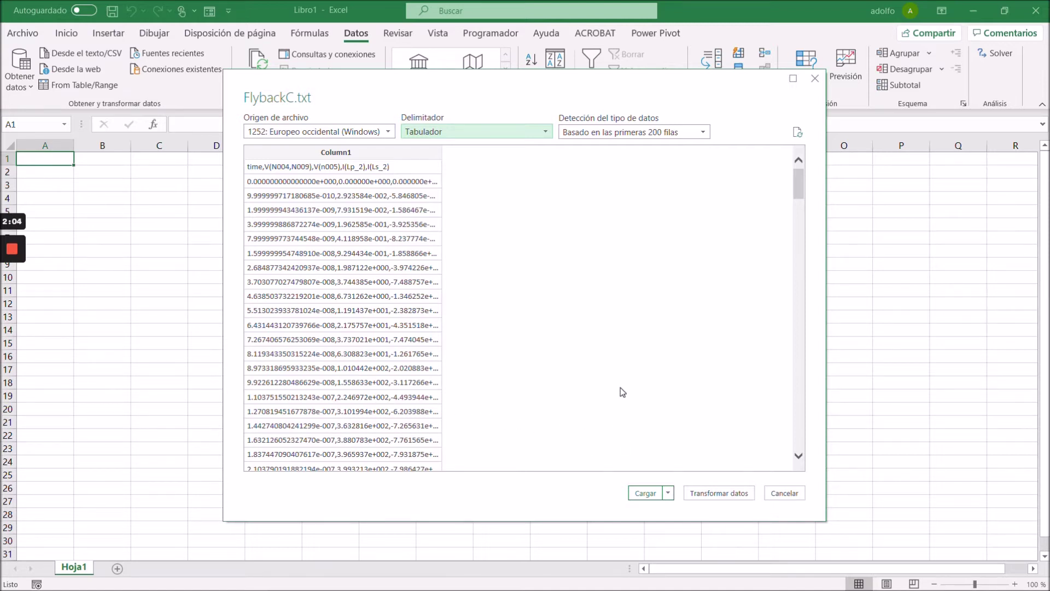
pyautogui.click(719, 493)
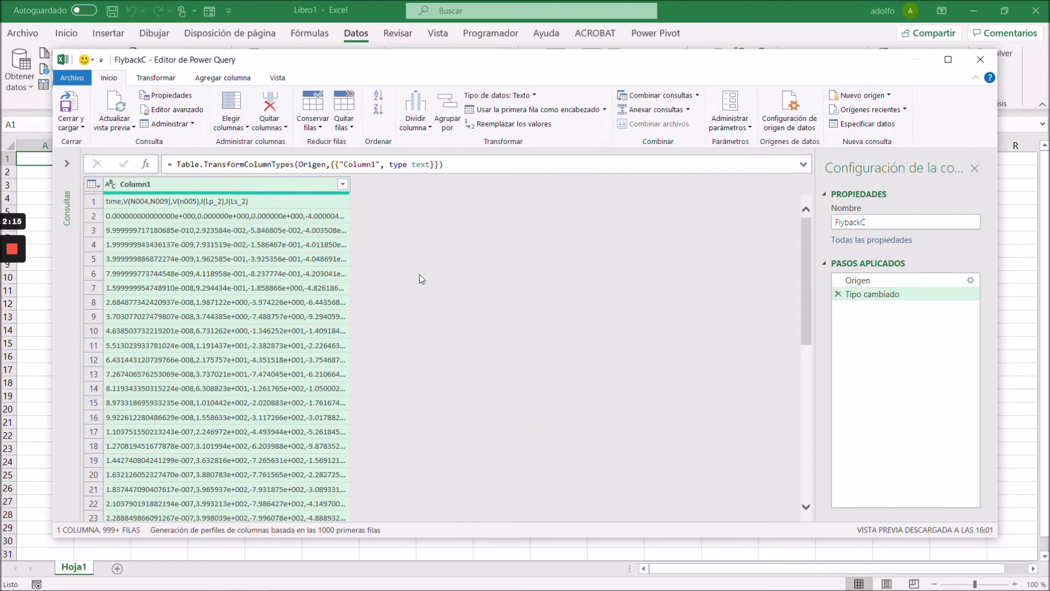
# - Promote the FlybackC query's first row to column headers
pyautogui.click(94, 186)
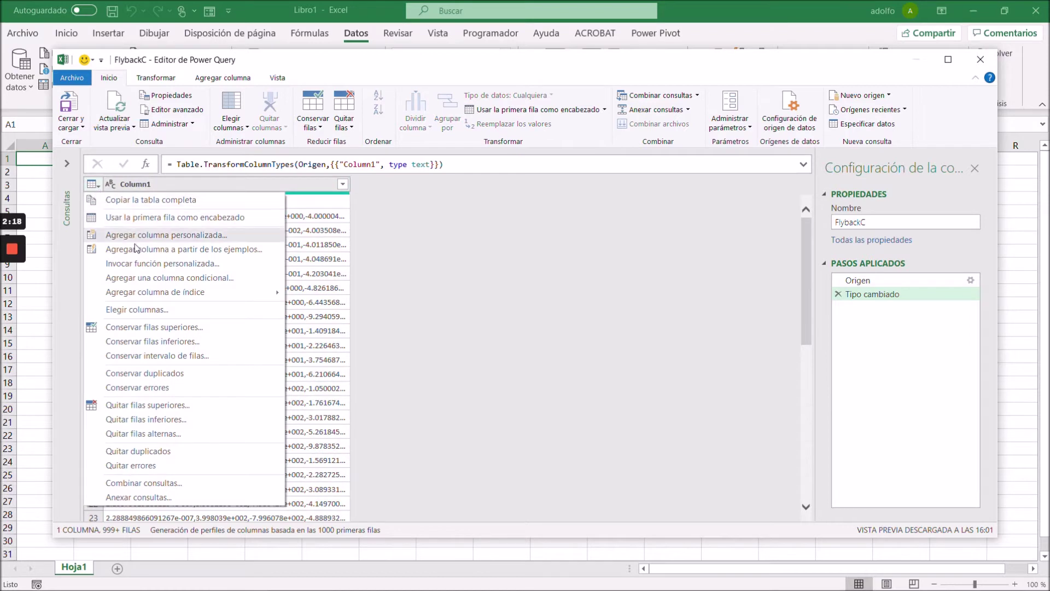
pyautogui.moveTo(175, 291)
pyautogui.click(222, 221)
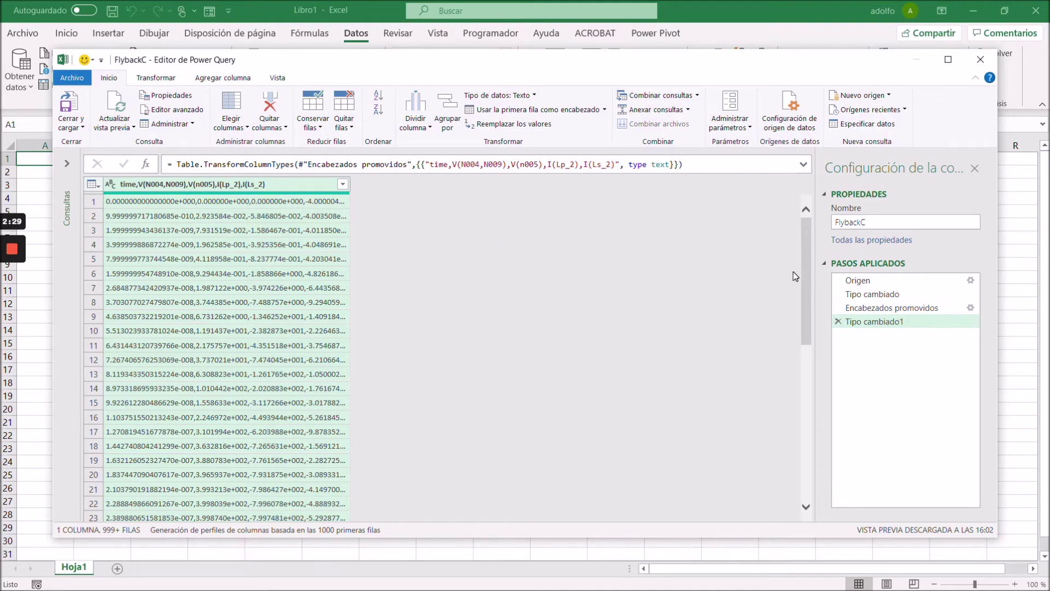
# - Keep only the top 500 rows and load the query into the workbook
pyautogui.moveTo(809, 241); pyautogui.dragTo(808, 566)
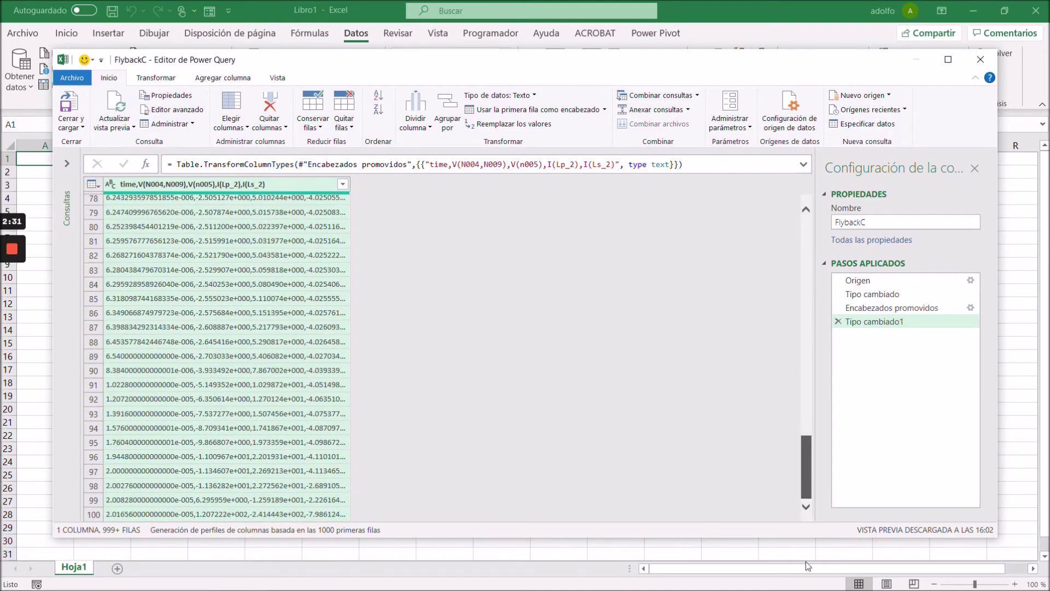
pyautogui.moveTo(806, 466); pyautogui.dragTo(812, 206)
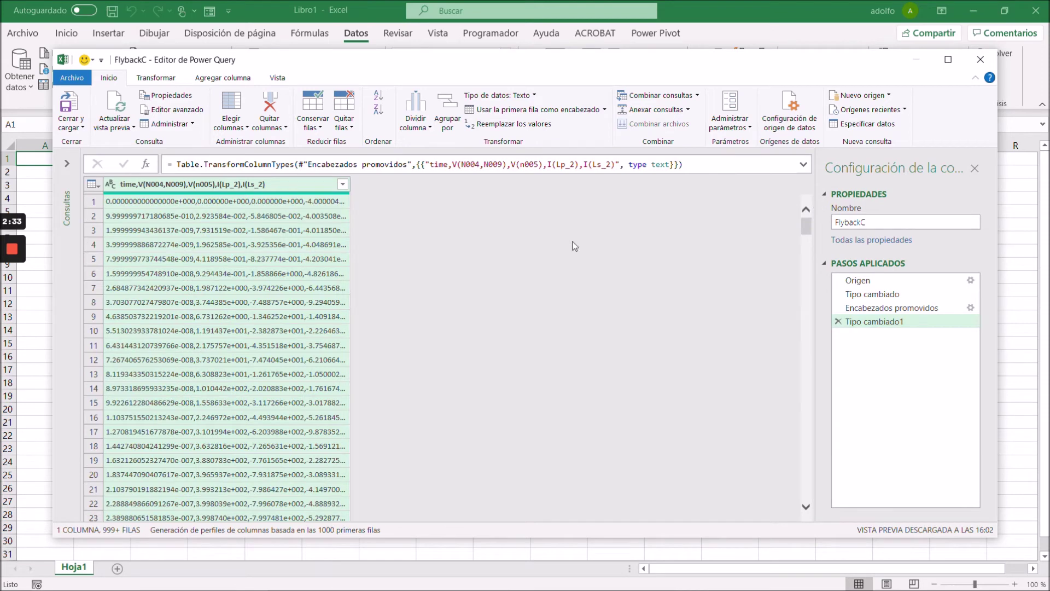
pyautogui.click(328, 107)
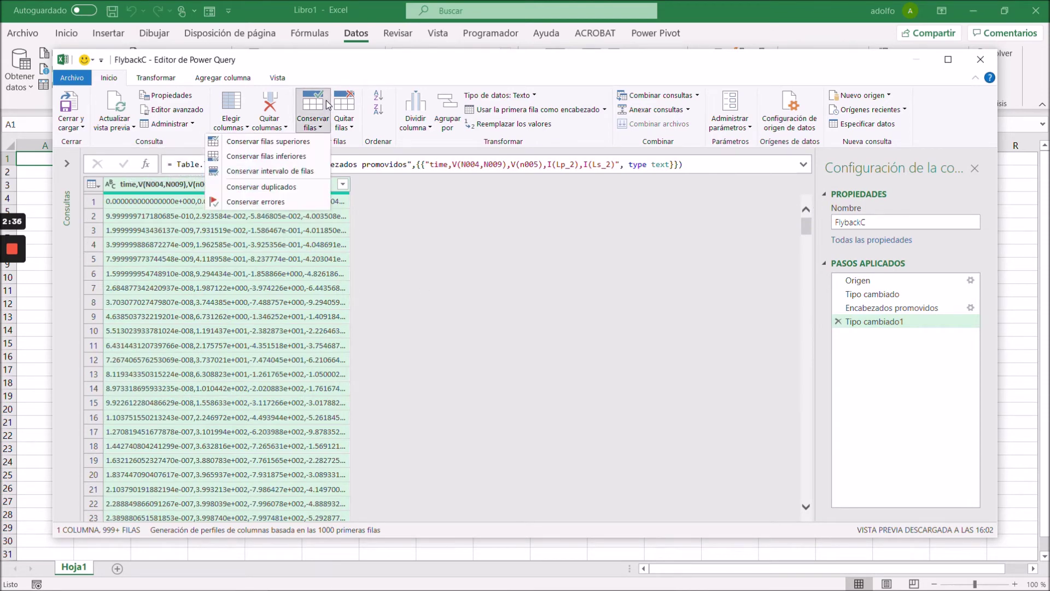
pyautogui.click(295, 144)
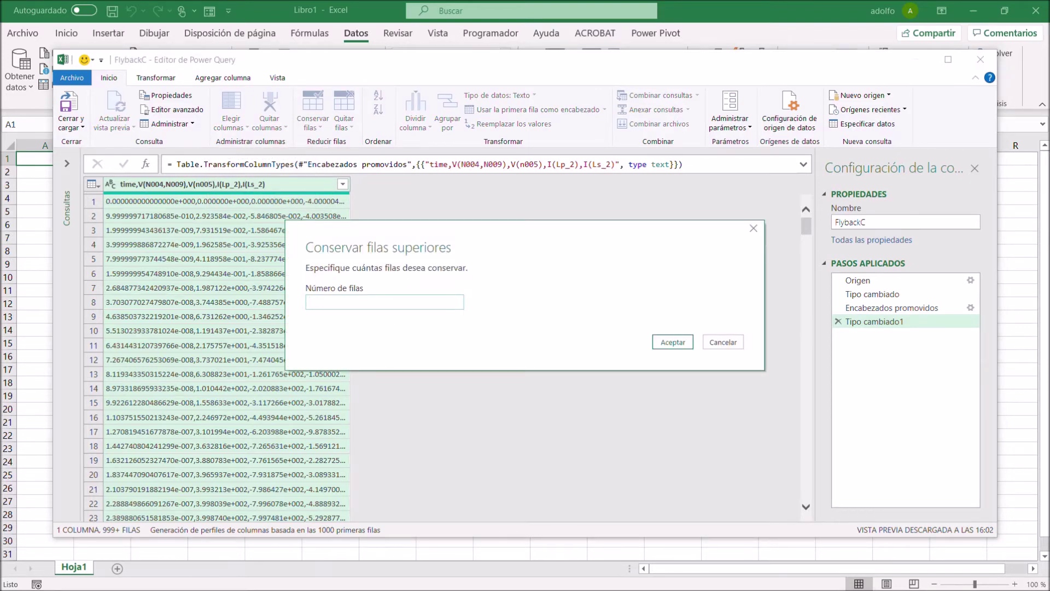
pyautogui.write('500')
pyautogui.press('Return')
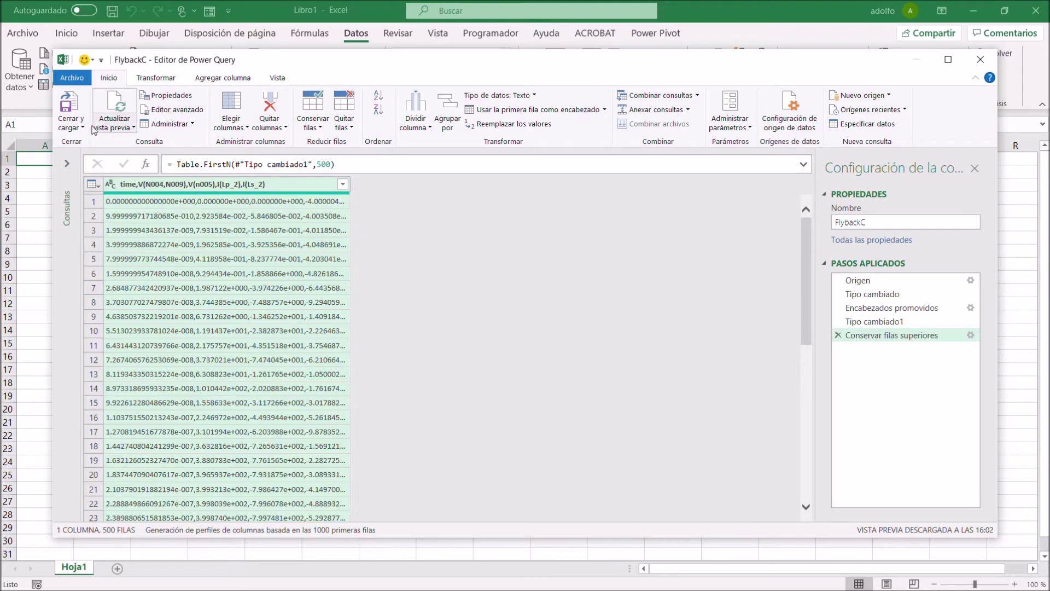
pyautogui.click(77, 112)
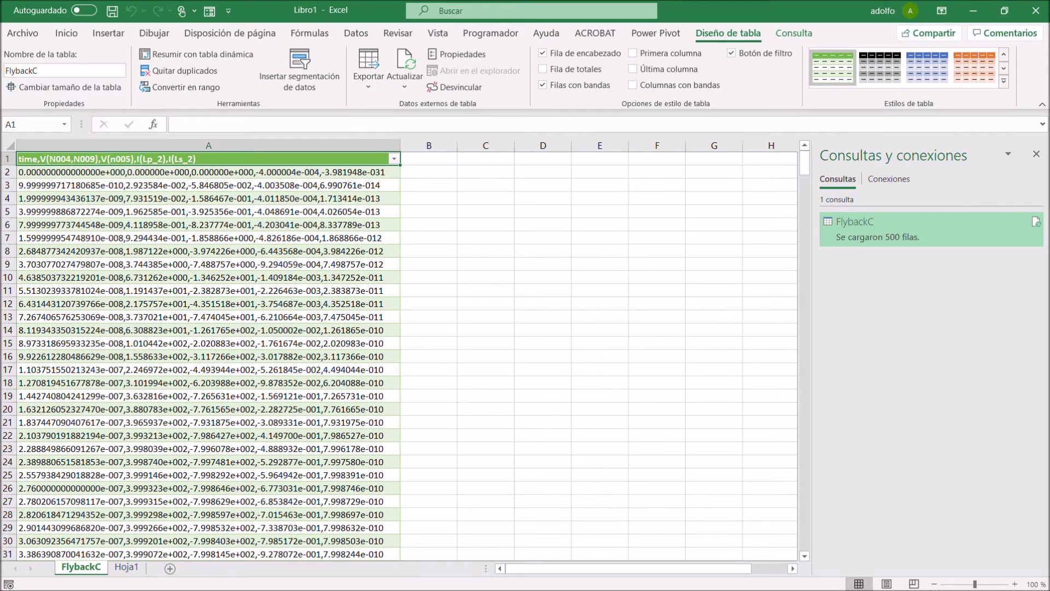
# - Edit cell A1 so the header reads time,voltage_0,voltage_1,current_0,current_1
pyautogui.press('F2')
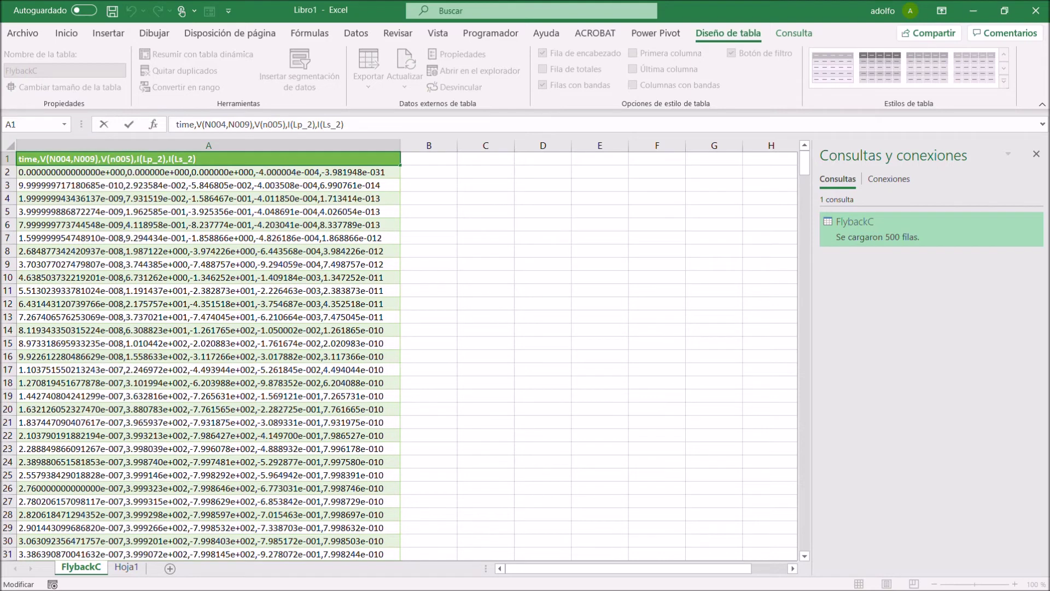
pyautogui.moveTo(343, 125); pyautogui.dragTo(197, 124)
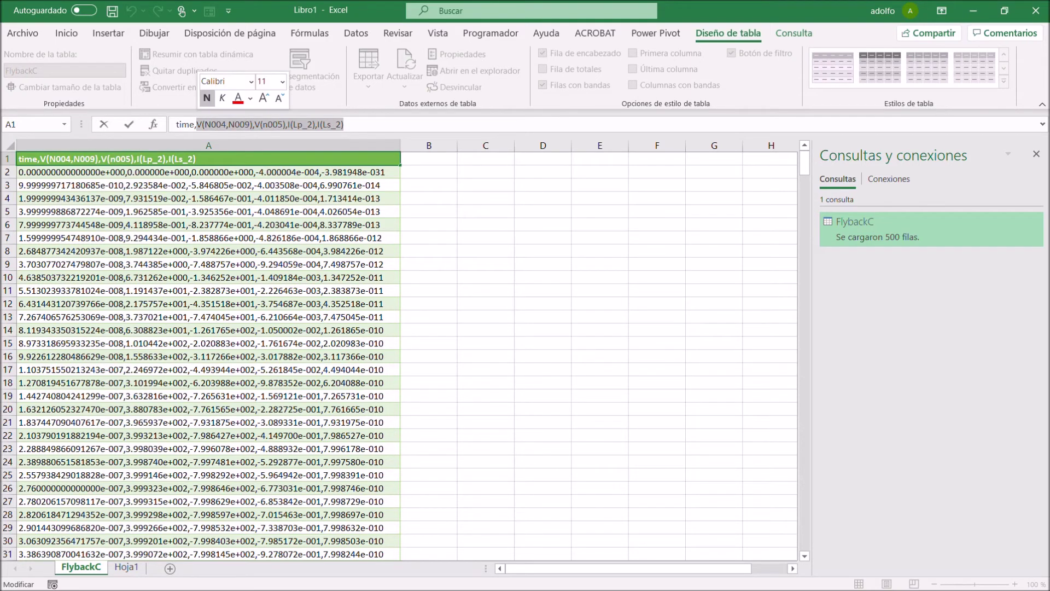
pyautogui.write('vol')
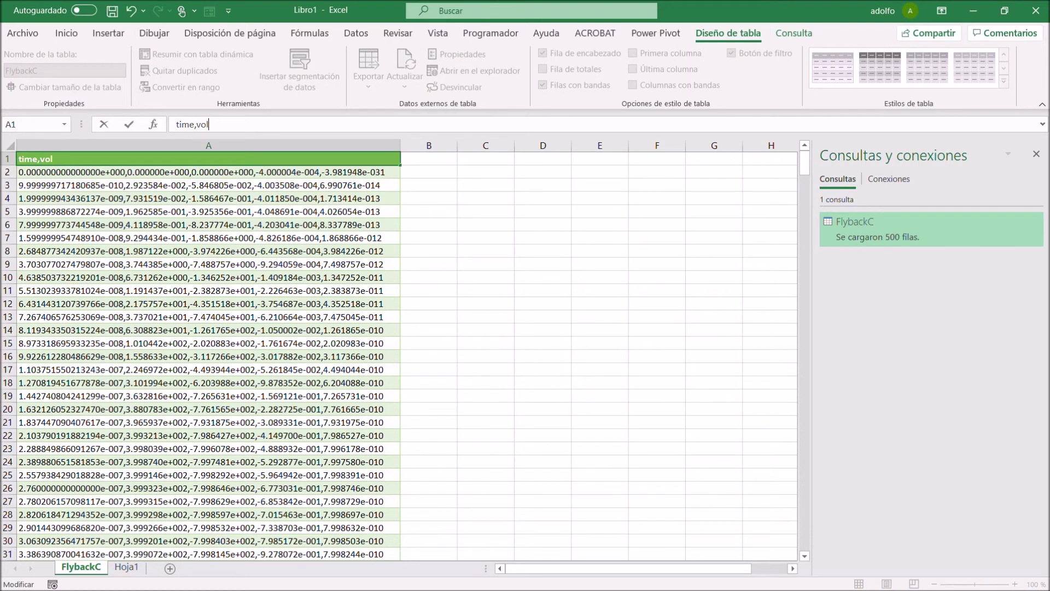
pyautogui.write('tage_0,voltage')
pyautogui.write('_1')
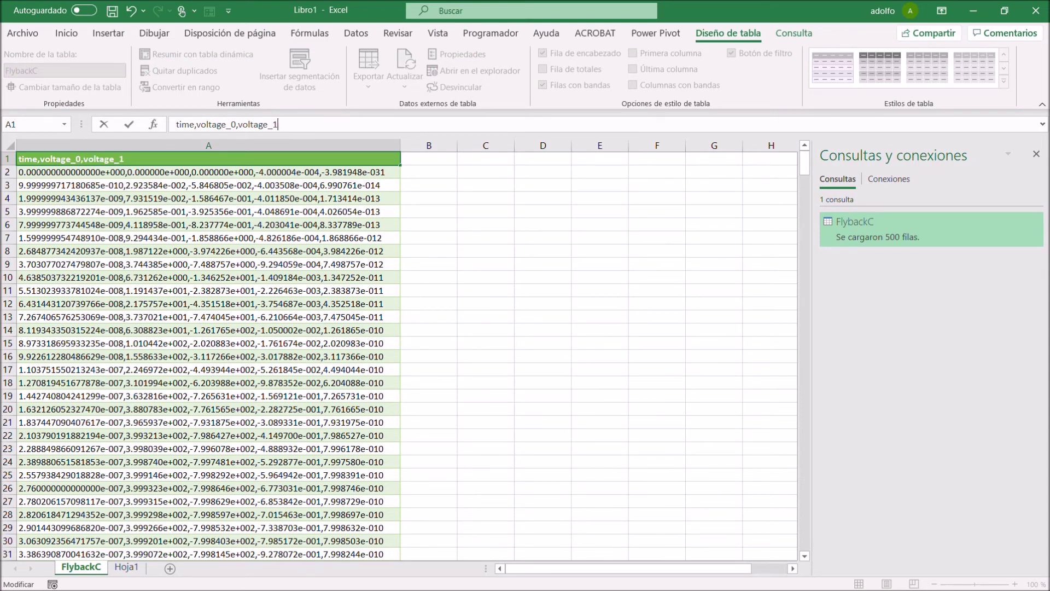
pyautogui.write(',current_0,current')
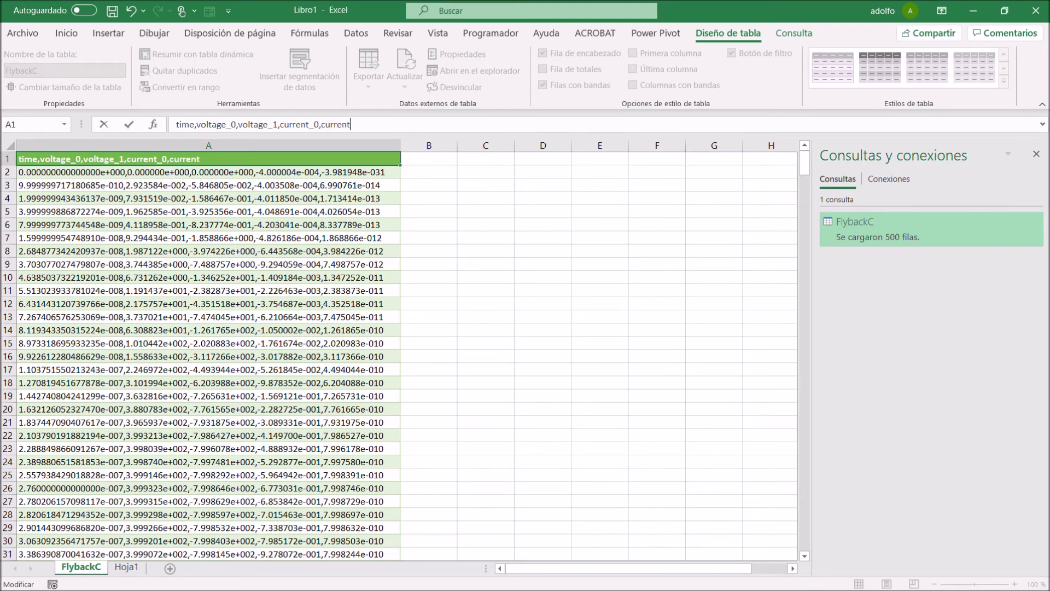
pyautogui.write('_1')
pyautogui.press('Return')
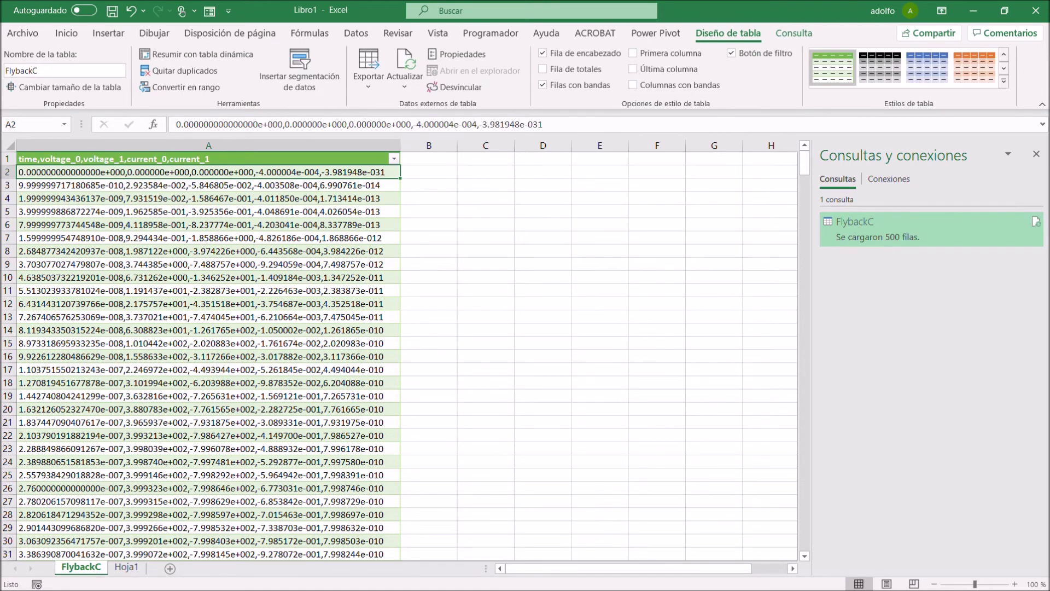
pyautogui.click(543, 317)
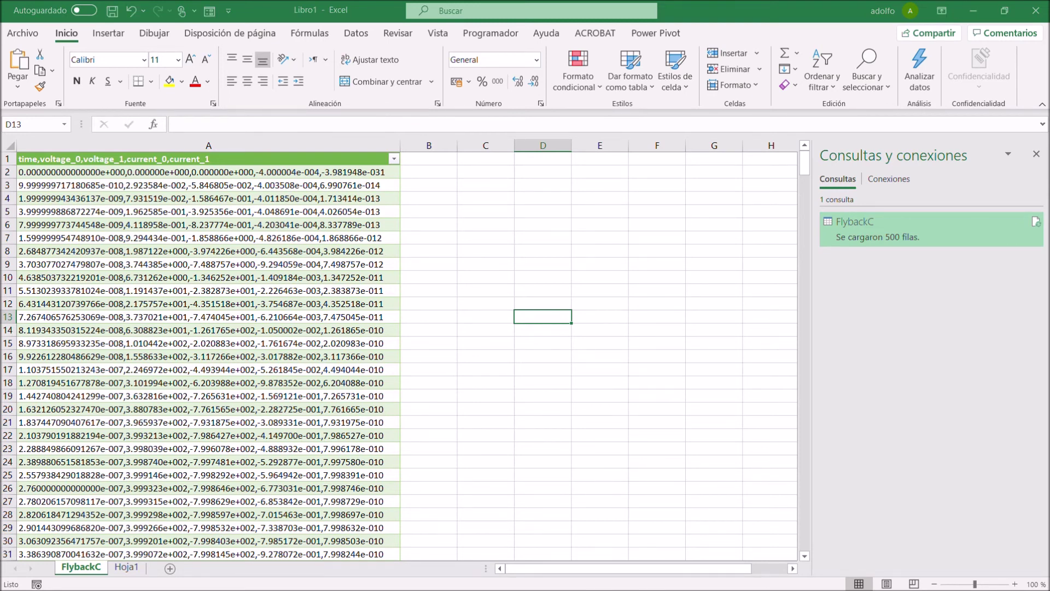
pyautogui.hotkey('alt', 'Tab')
pyautogui.hotkey('alt', 'Tab')
pyautogui.hotkey('alt', 'Tab')
pyautogui.hotkey('alt', 'Tab')
pyautogui.hotkey('alt', 'Tab')
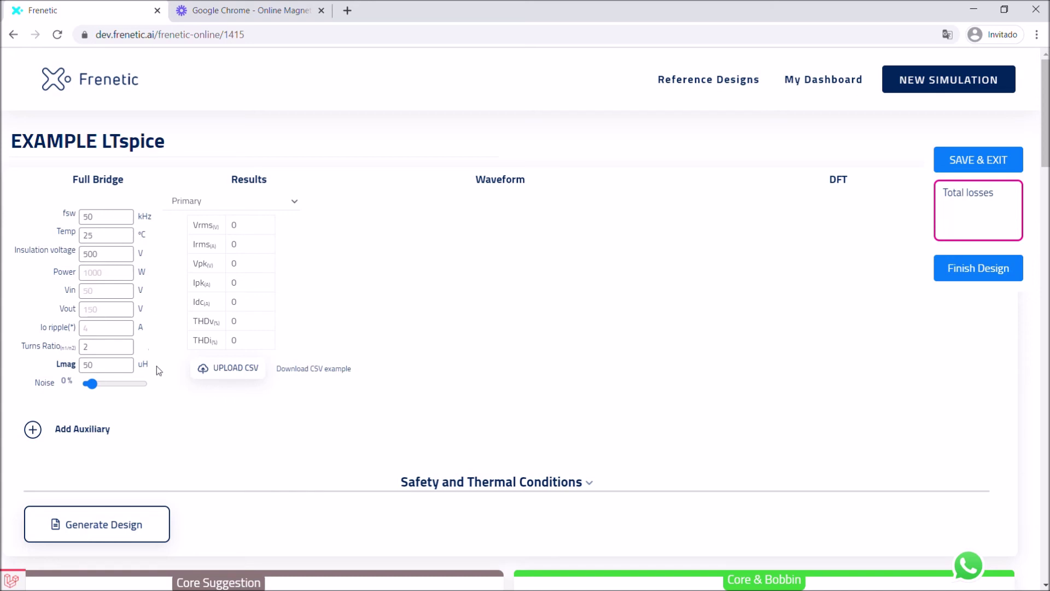
# - Upload ExampleFlyback.csv from the LTSPICE folder as Frenetic's waveform data
pyautogui.click(226, 371)
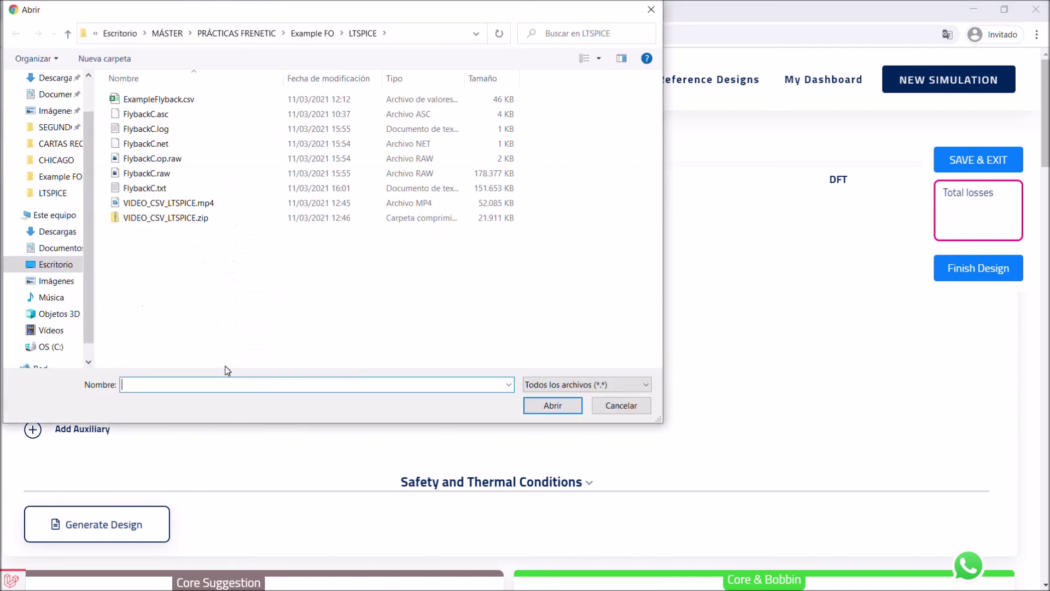
pyautogui.doubleClick(202, 106)
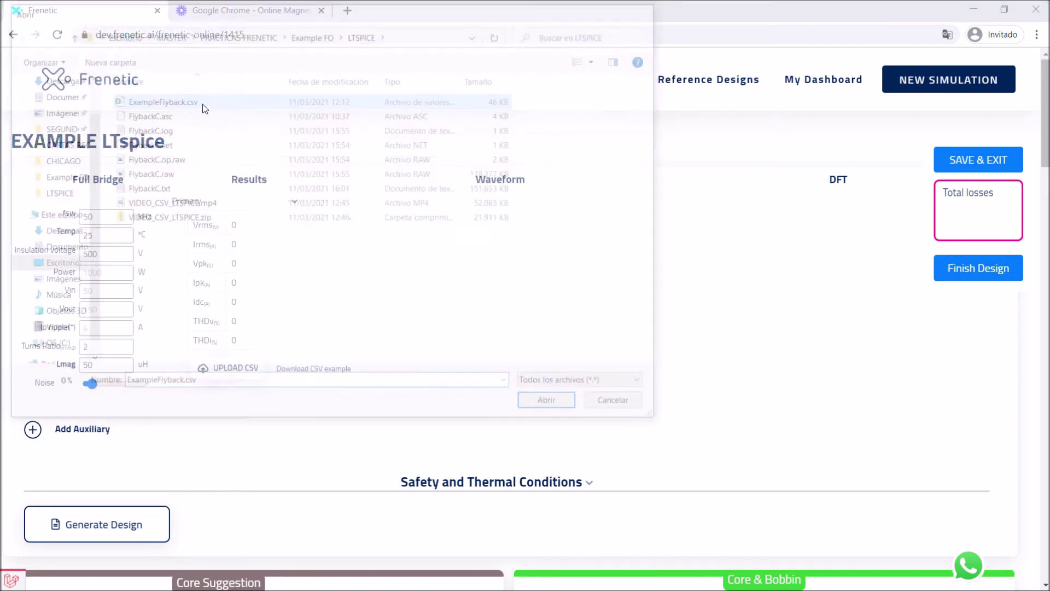